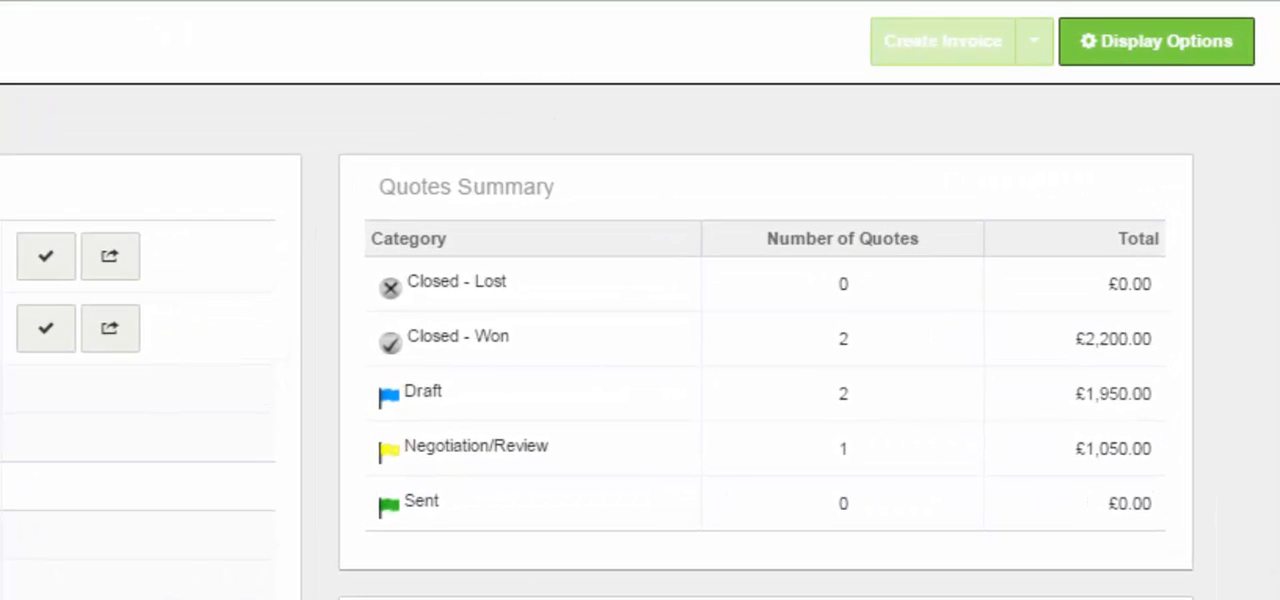
Open the Jewson record from the supplier list to review its contact details
left_click(1034, 41)
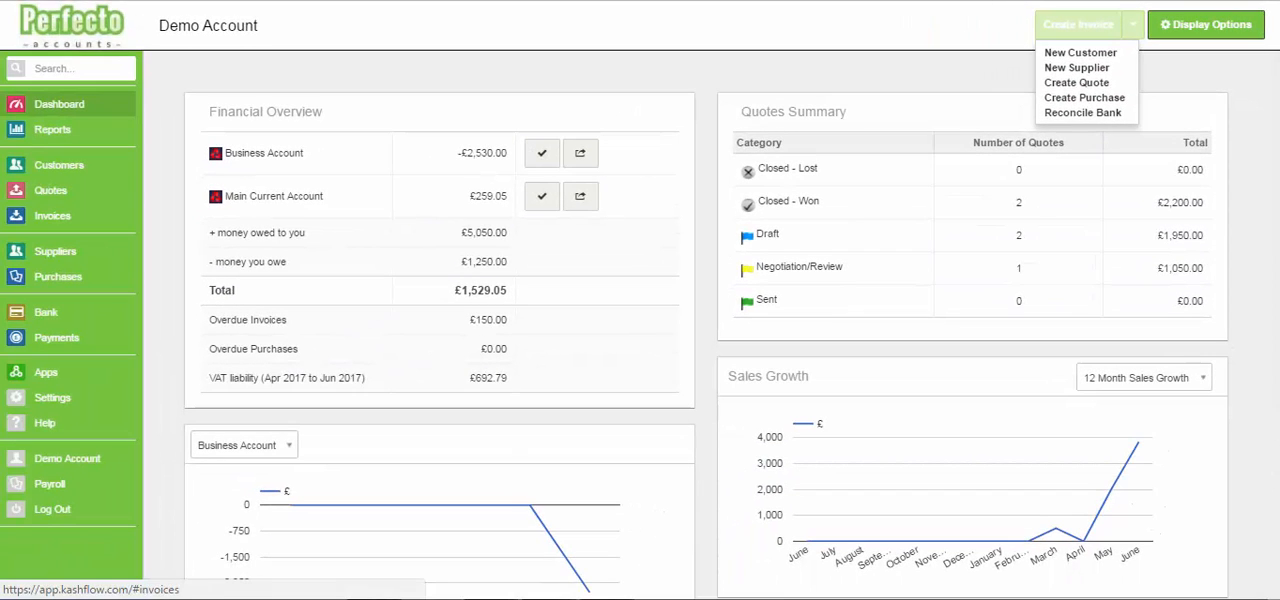
left_click(55, 251)
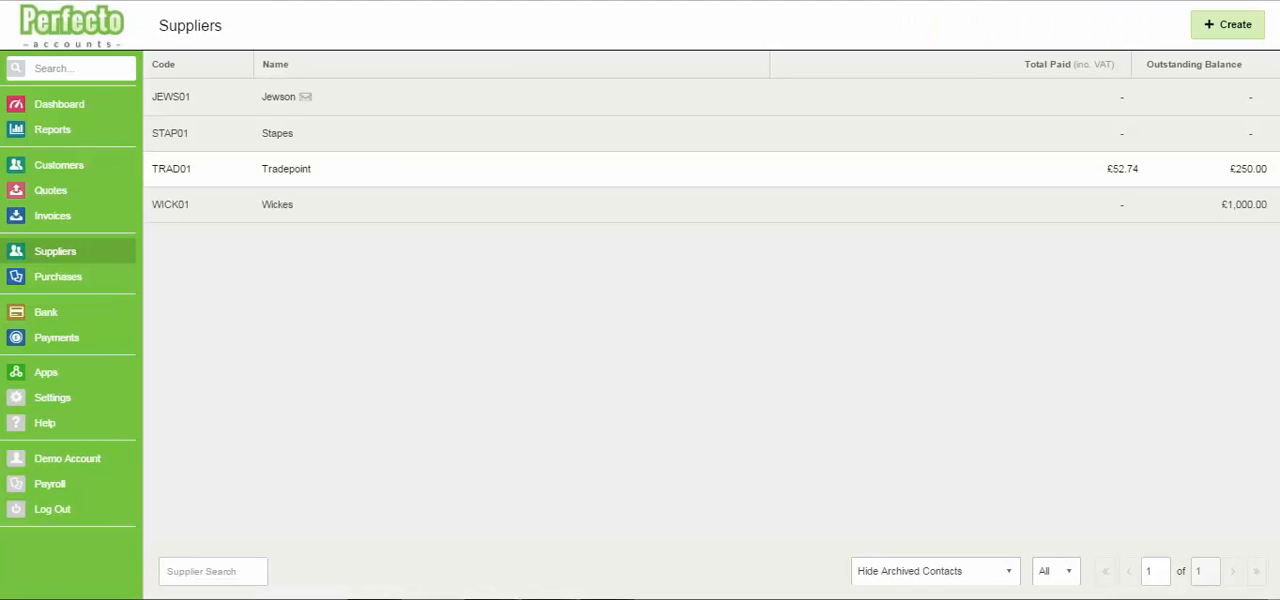
left_click(278, 96)
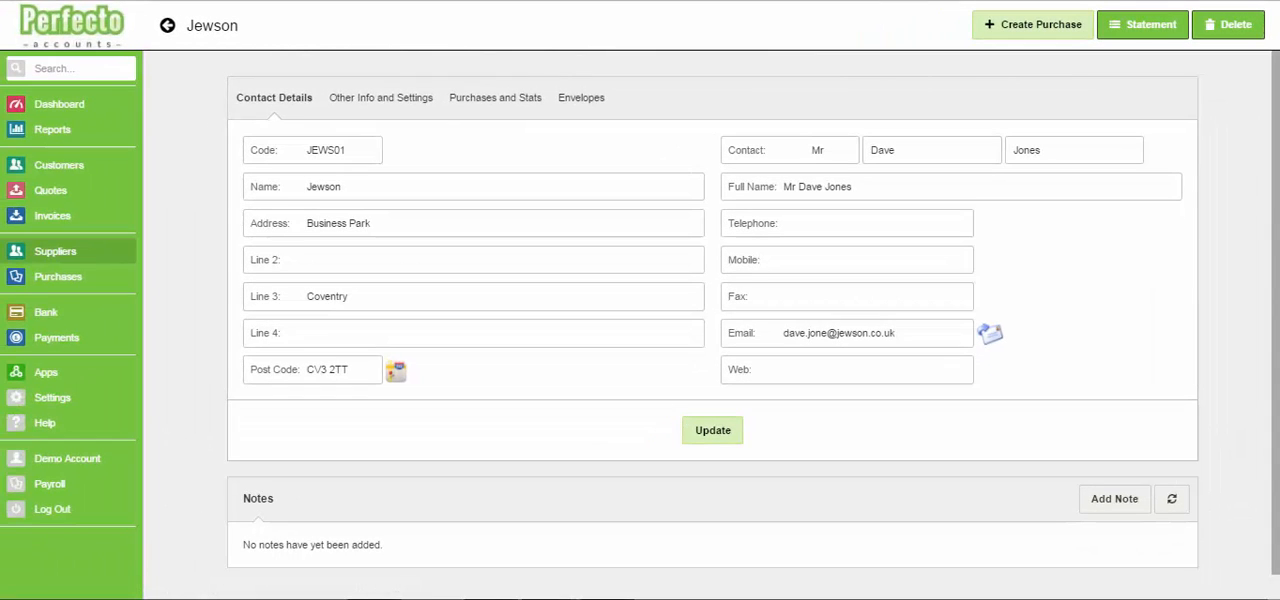
Create a new purchase numbered 5 with Jewson as the supplier
left_click(58, 277)
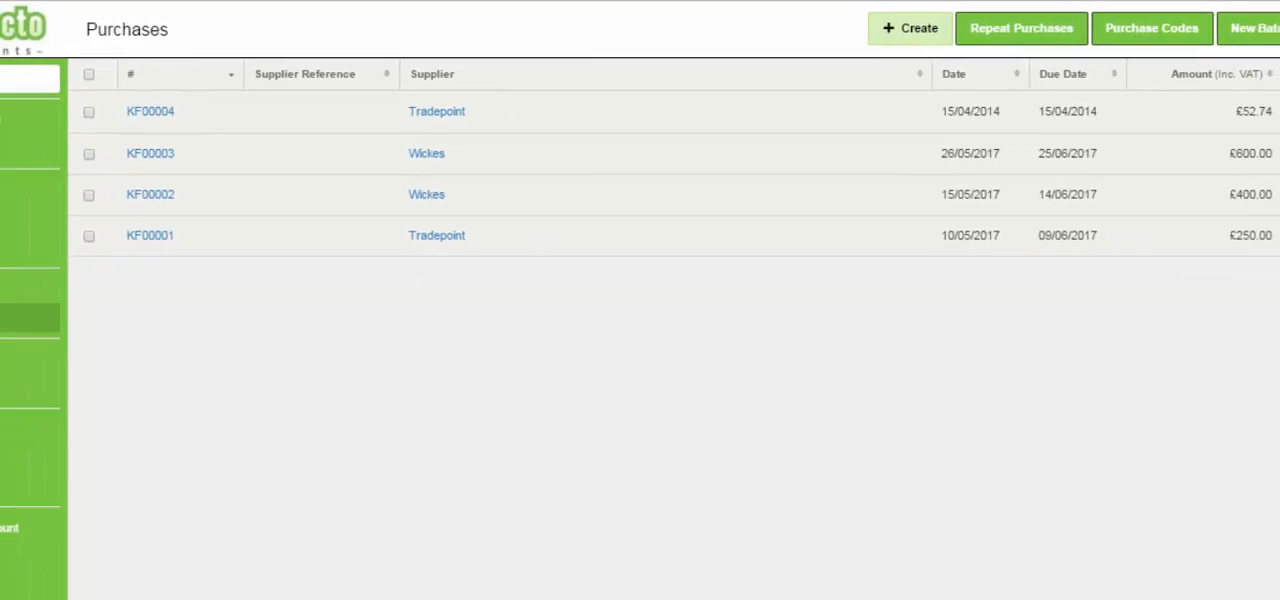
left_click(981, 35)
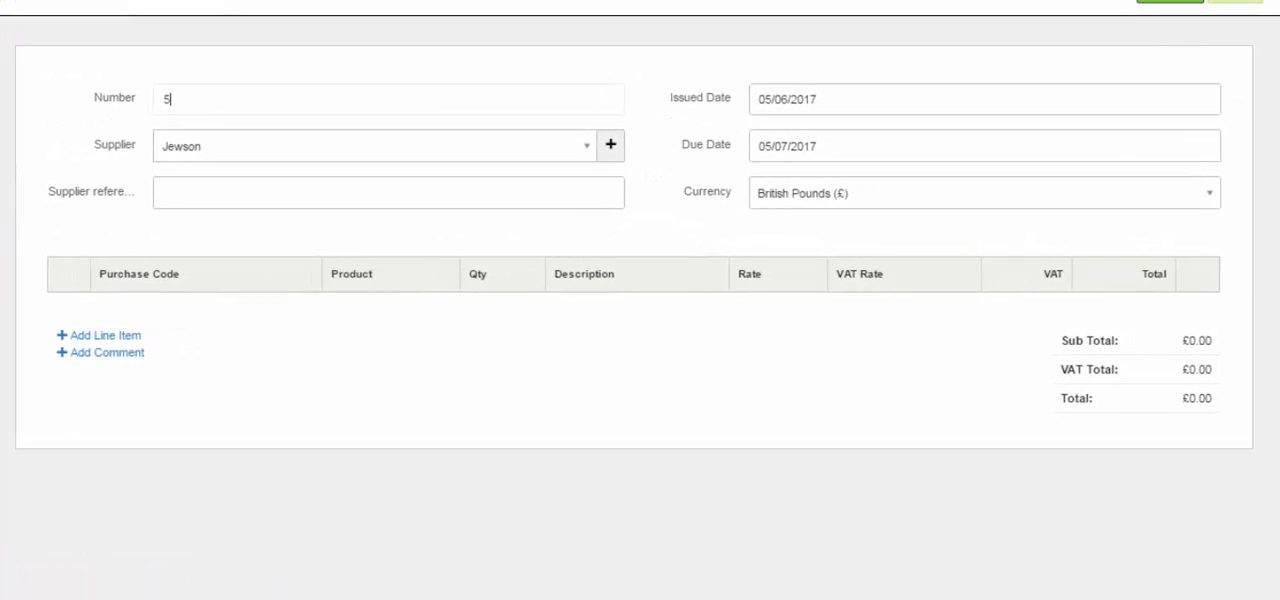
double_click(167, 99)
key("Tab")
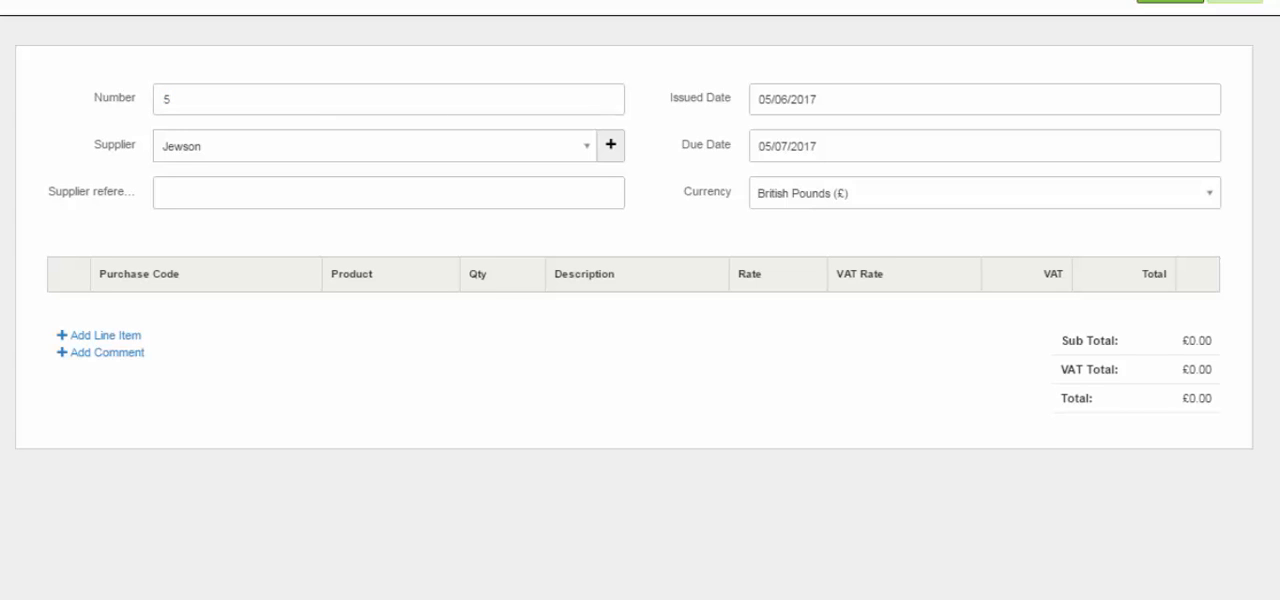
left_click(374, 146)
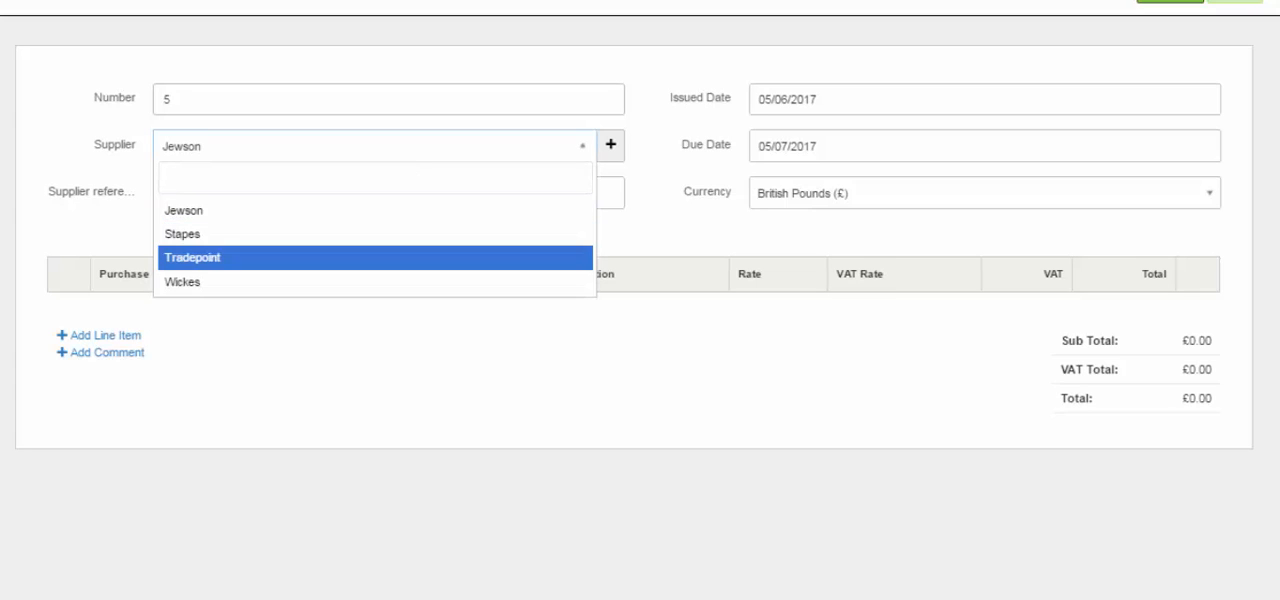
key("Up")
key("Up")
key("Up")
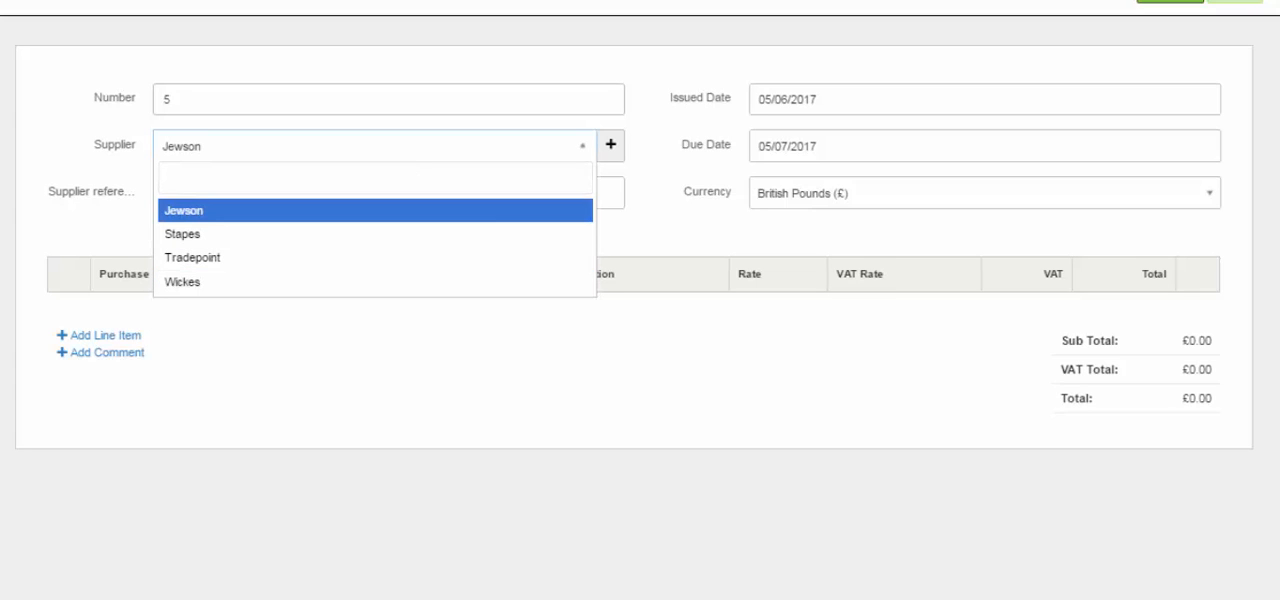
key("Return")
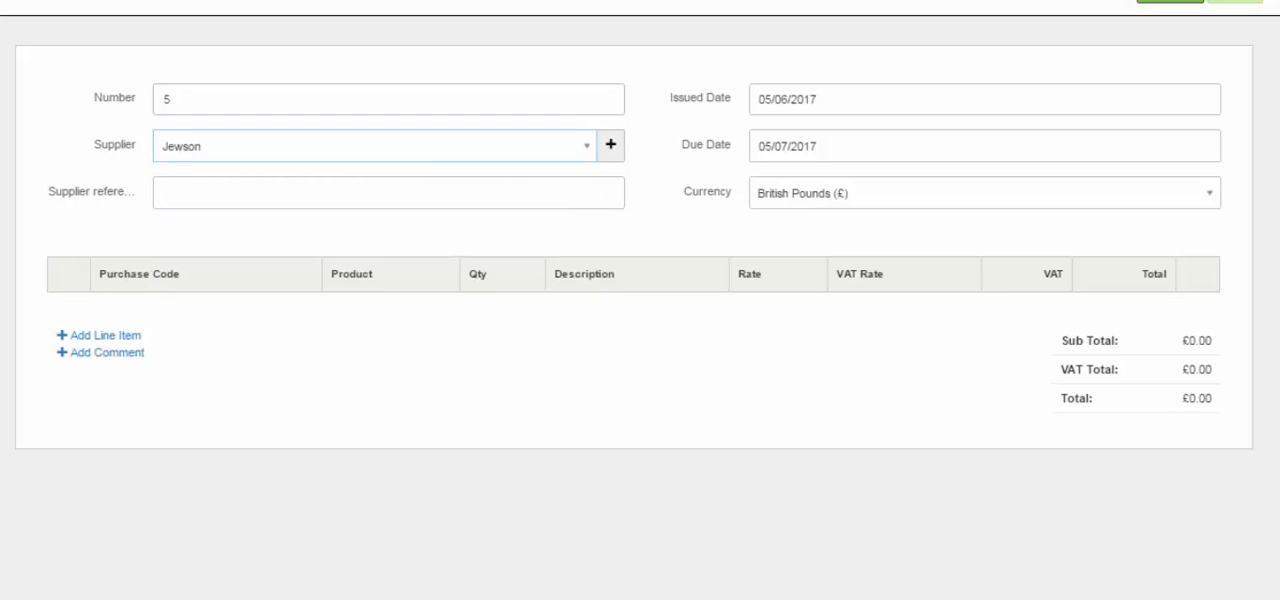
View the quick form for adding a supplier, close it unused and go to the supplier reference field
left_click(611, 145)
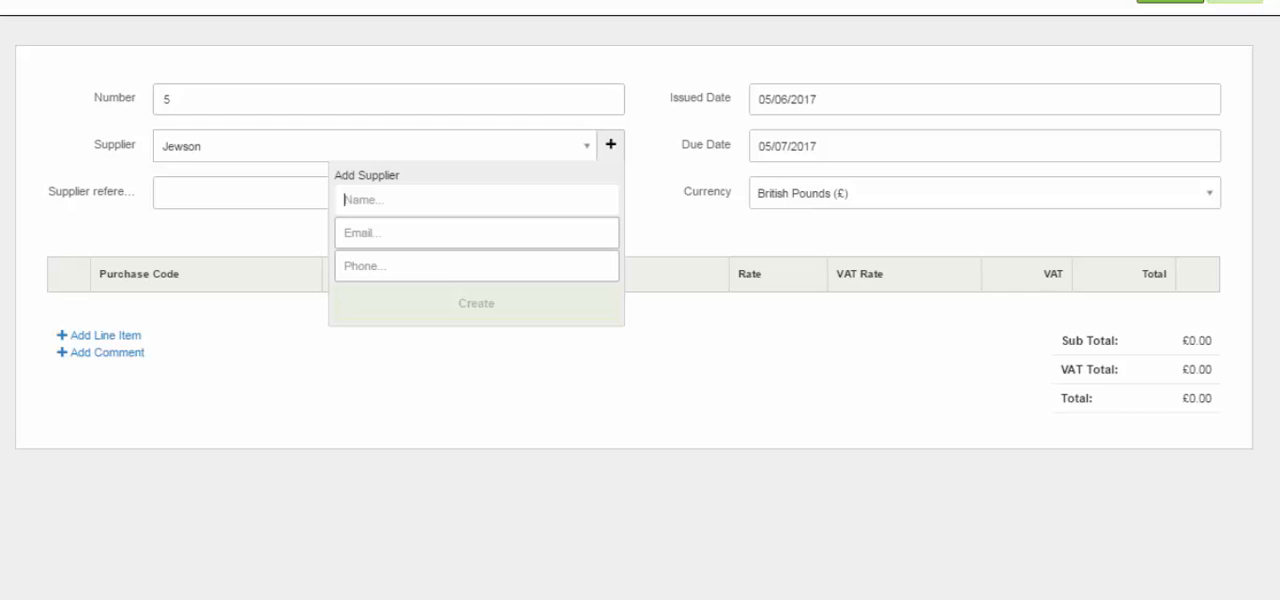
left_click(611, 145)
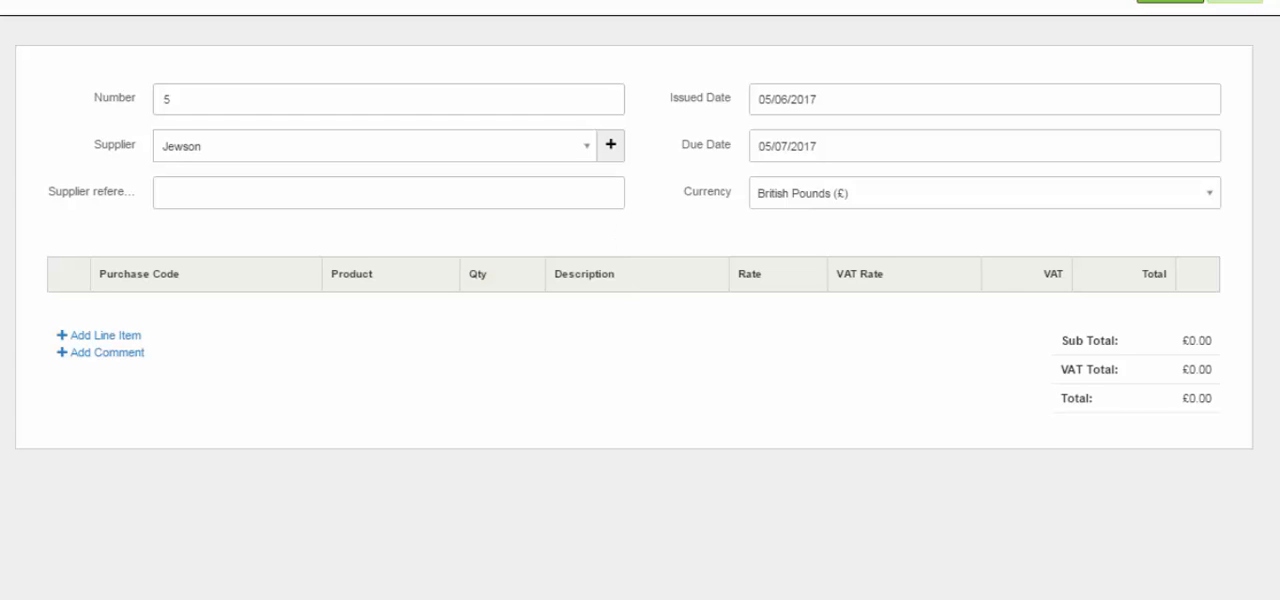
left_click(388, 193)
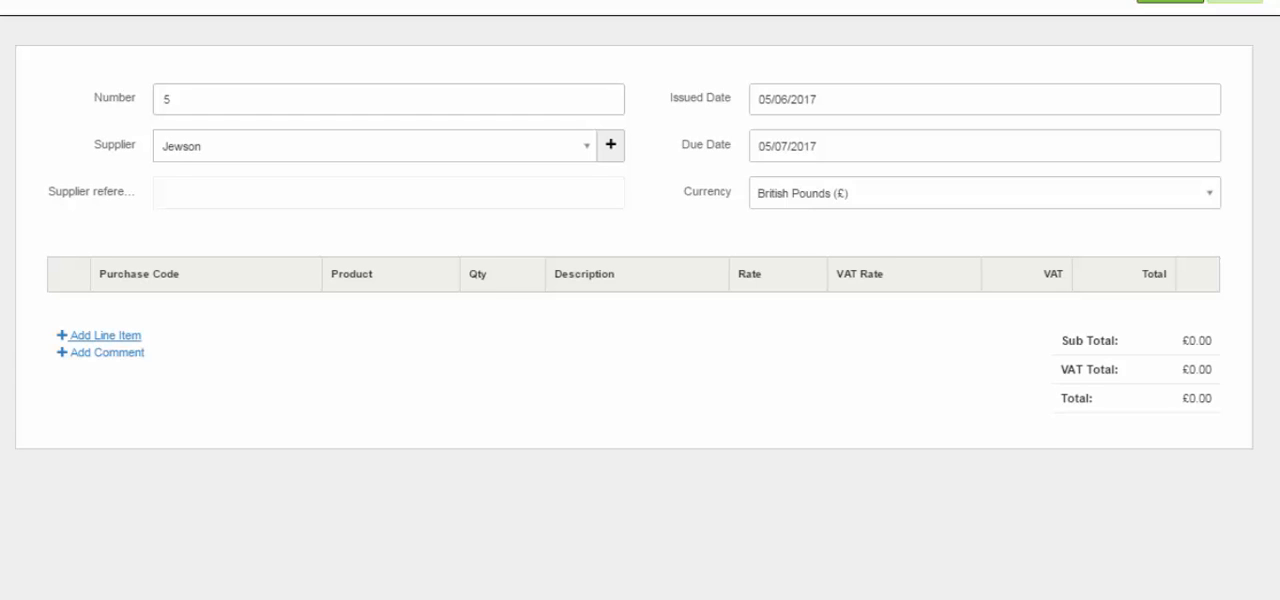
Add a line item coded Materials purchased, with description "Materials", rate 400 and 20% VAT
left_click(105, 335)
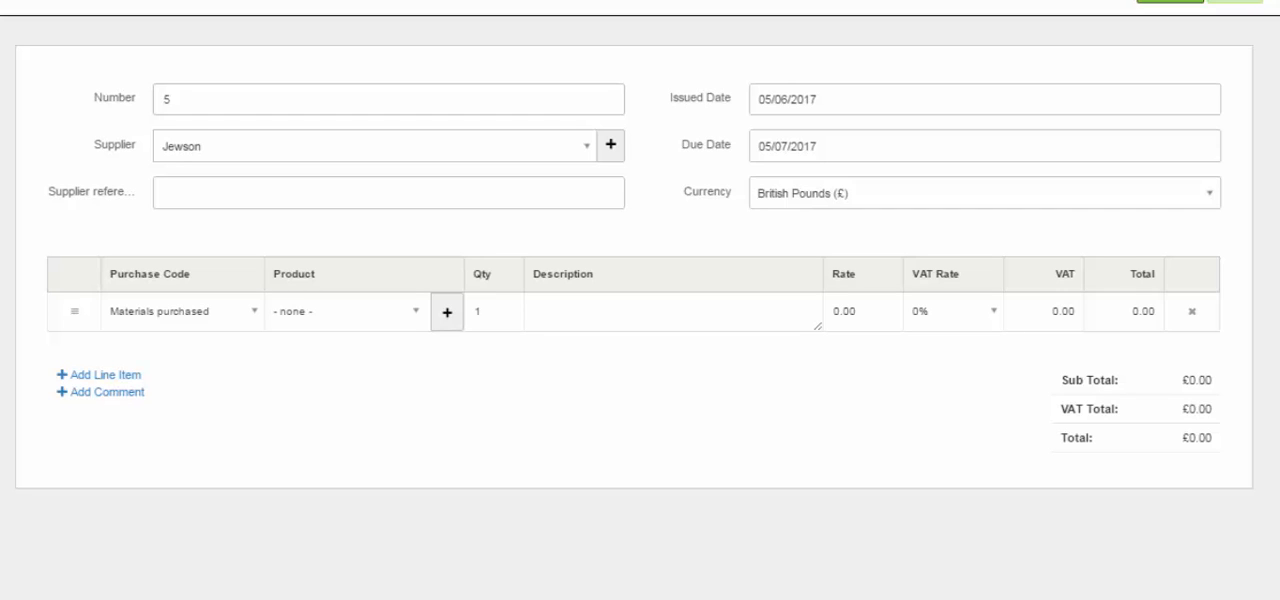
left_click(182, 312)
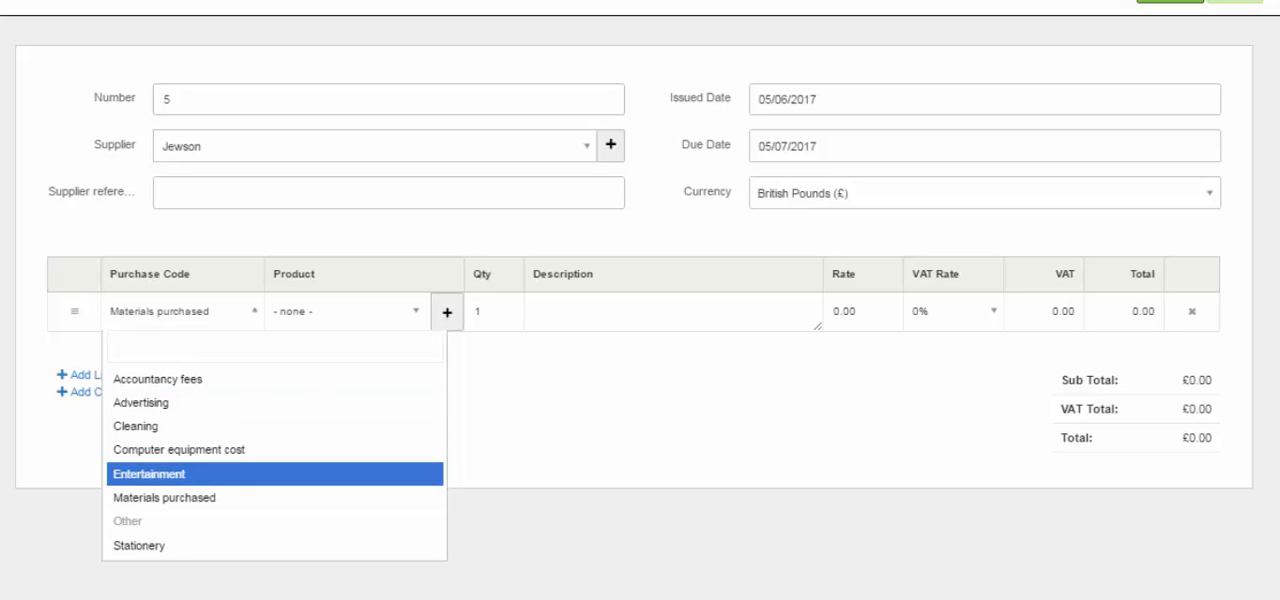
left_click(182, 312)
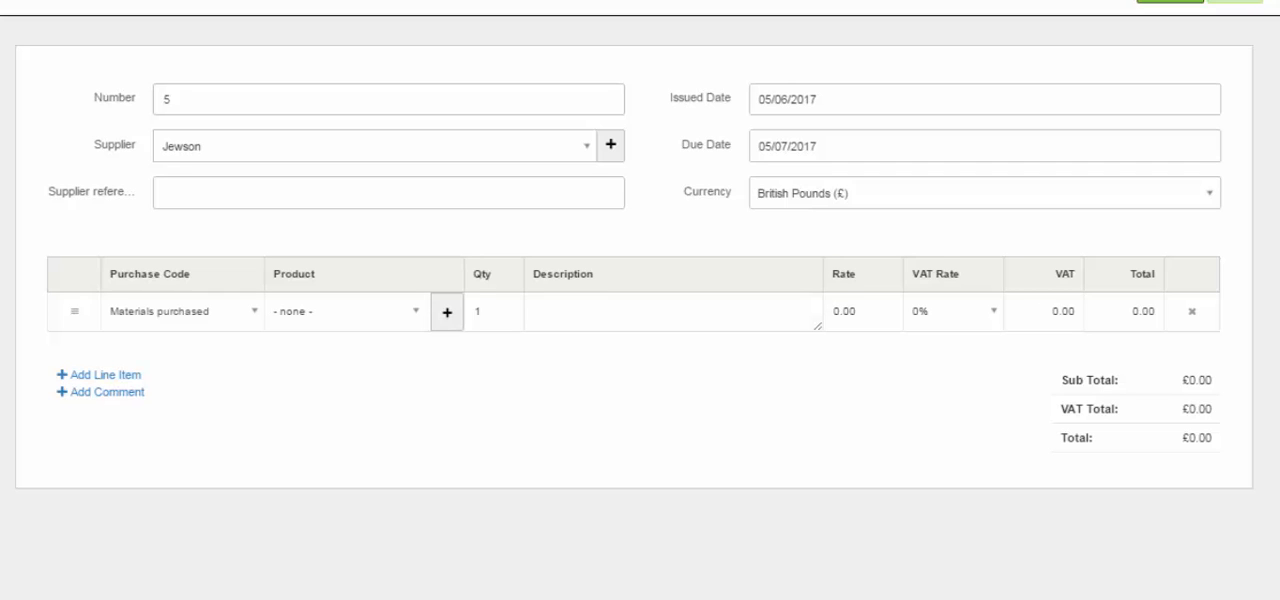
type("Materials")
left_click_drag(858, 312, 831, 312)
type("400")
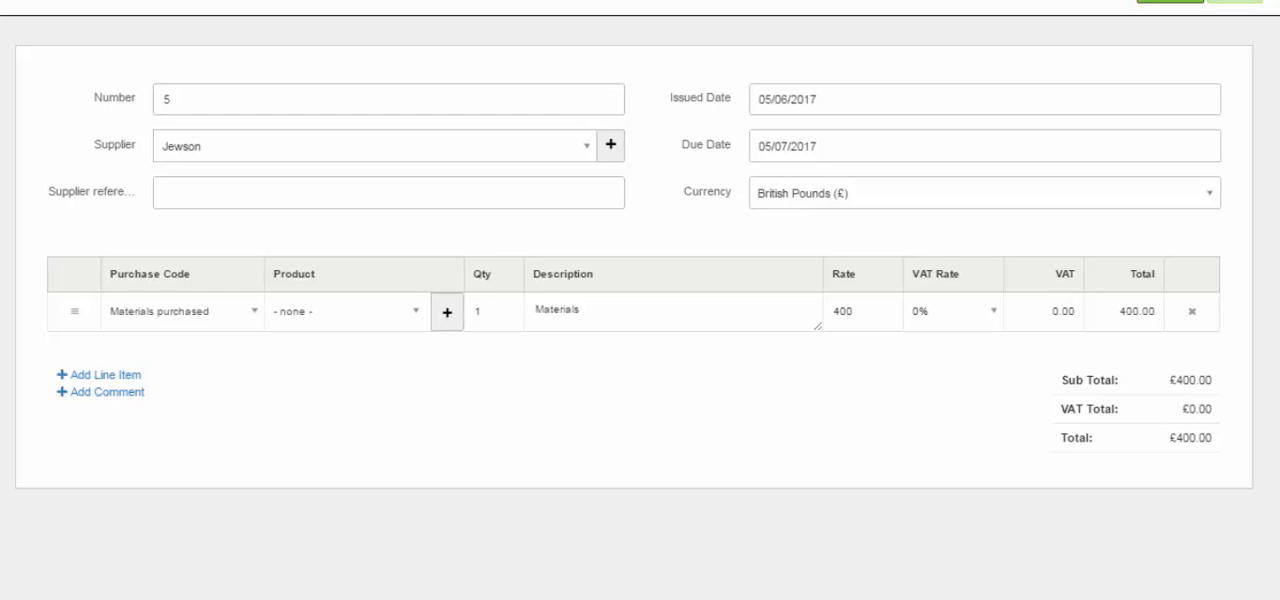
left_click(955, 311)
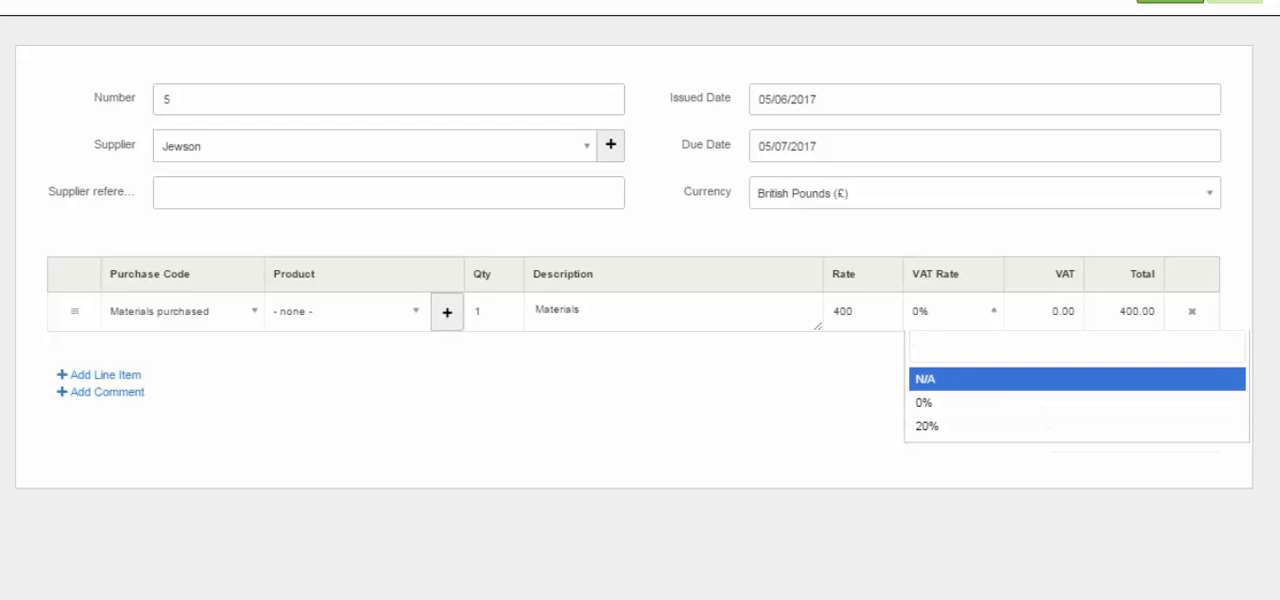
left_click(940, 426)
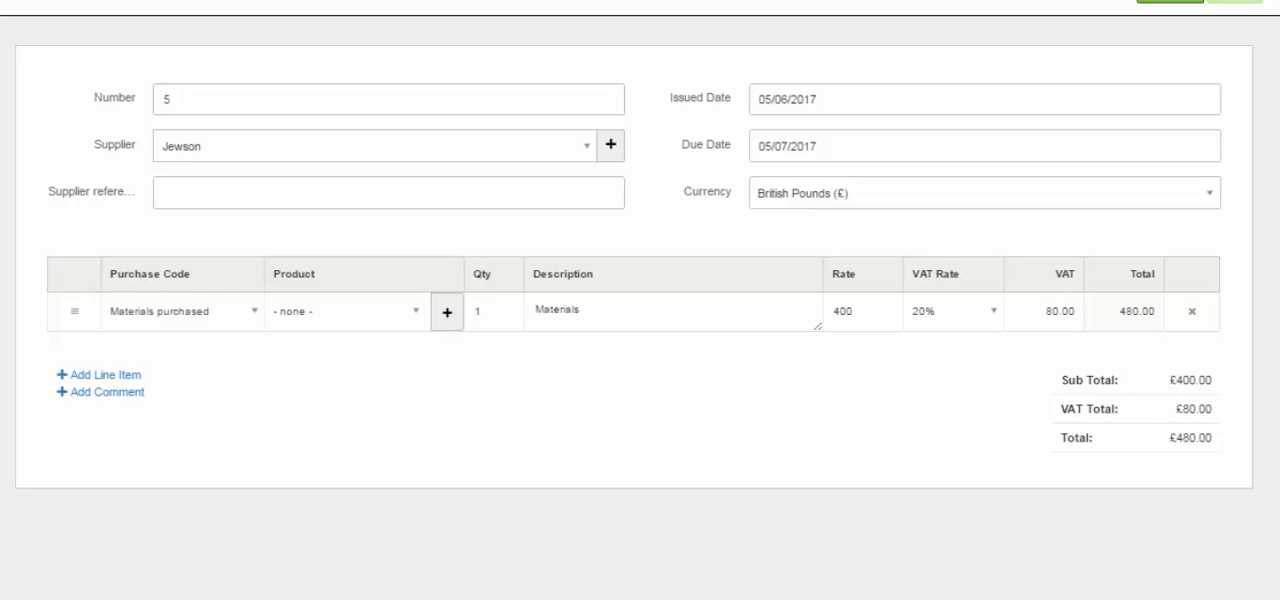
Set the Materials line's VAT-inclusive total to 600 and save the purchase
left_click_drag(1118, 311, 1157, 312)
type("600")
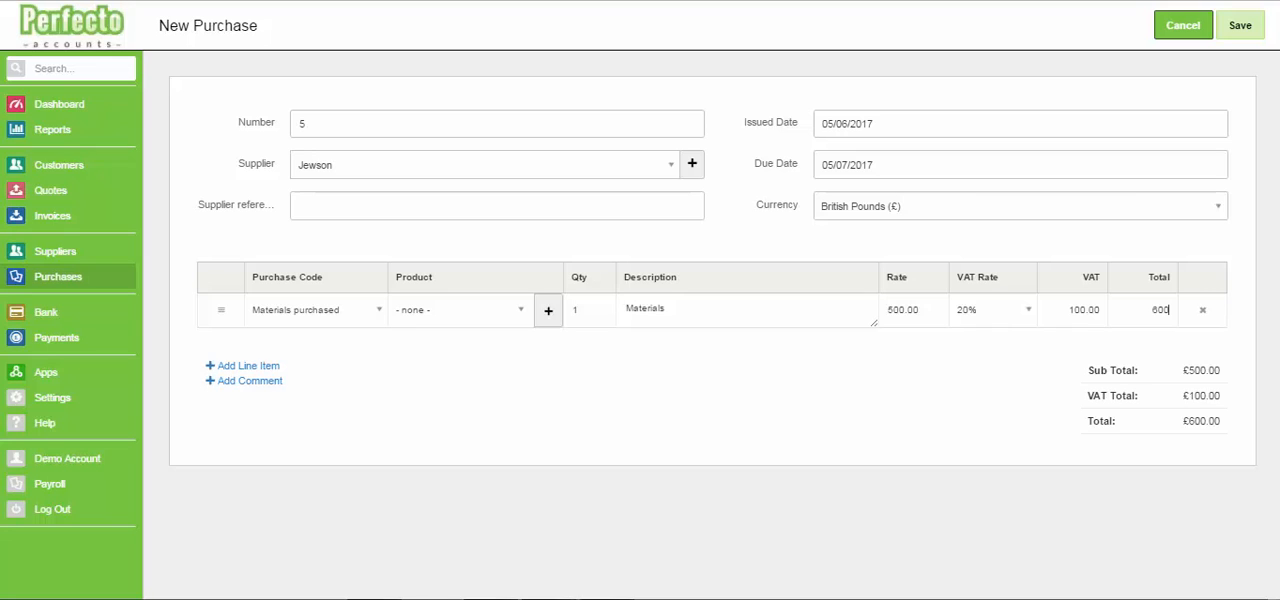
left_click(1240, 25)
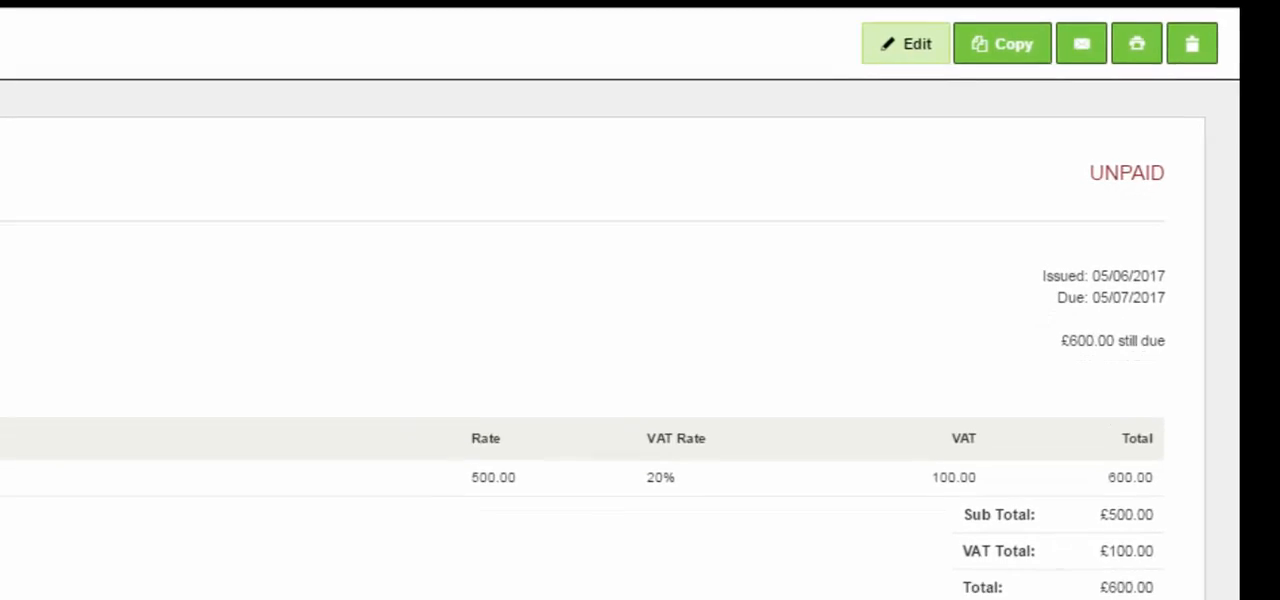
Edit the saved purchase, set its Materials line total to 550 and save it
left_click(869, 48)
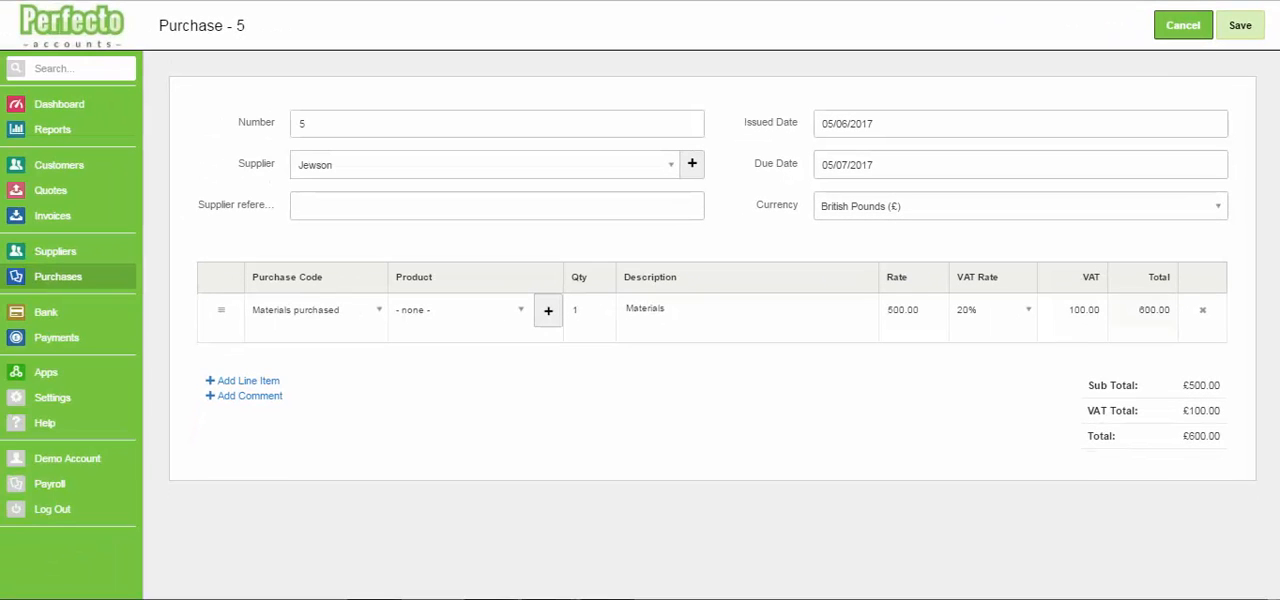
left_click_drag(1138, 310, 1201, 310)
type("550")
left_click(1240, 25)
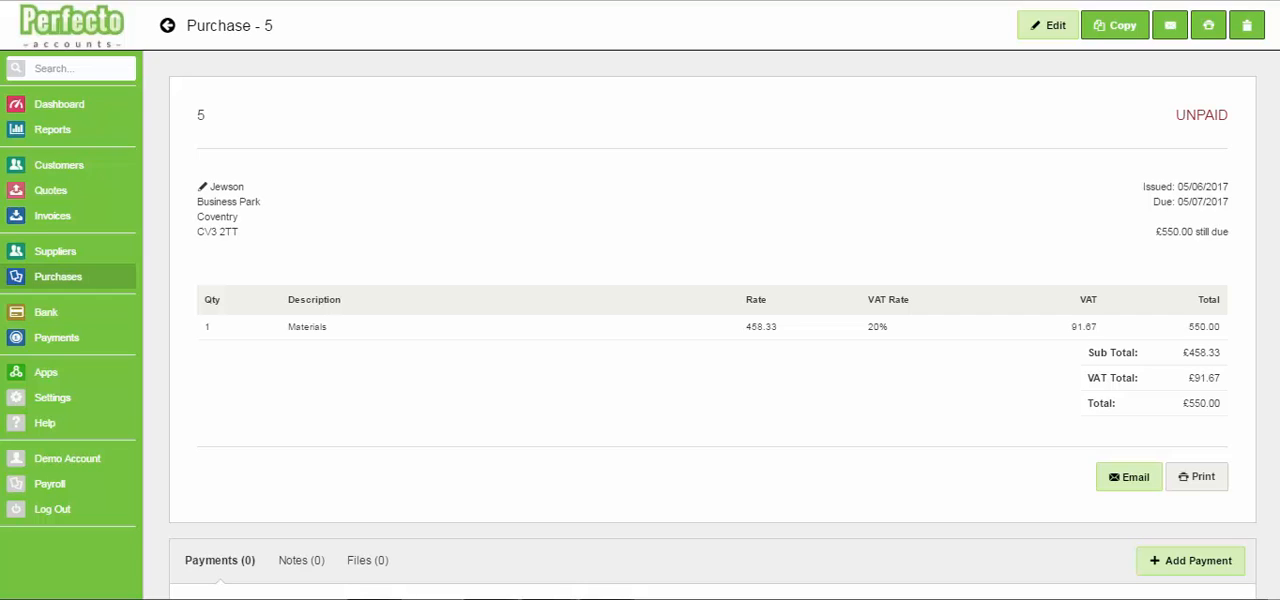
Copy the purchase to a new purchase, set the copy's Materials line total to 500 and save it
left_click(1115, 25)
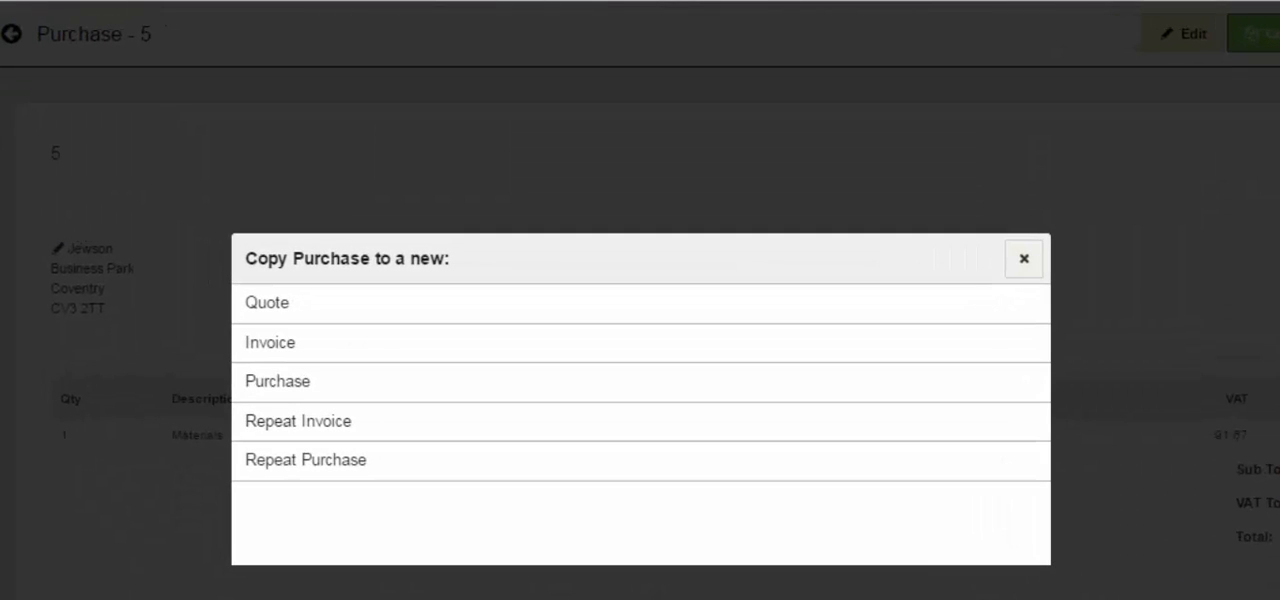
left_click(278, 381)
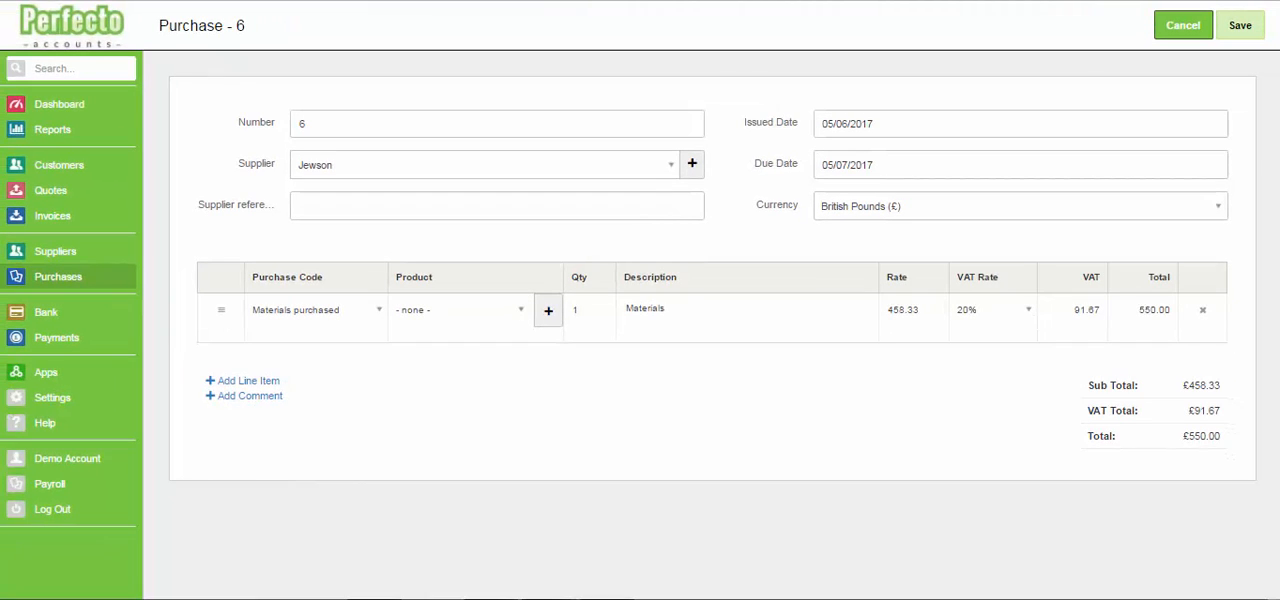
left_click_drag(1137, 310, 1195, 310)
type("550")
key("BackSpace")
key("BackSpace")
type("00")
left_click(1240, 25)
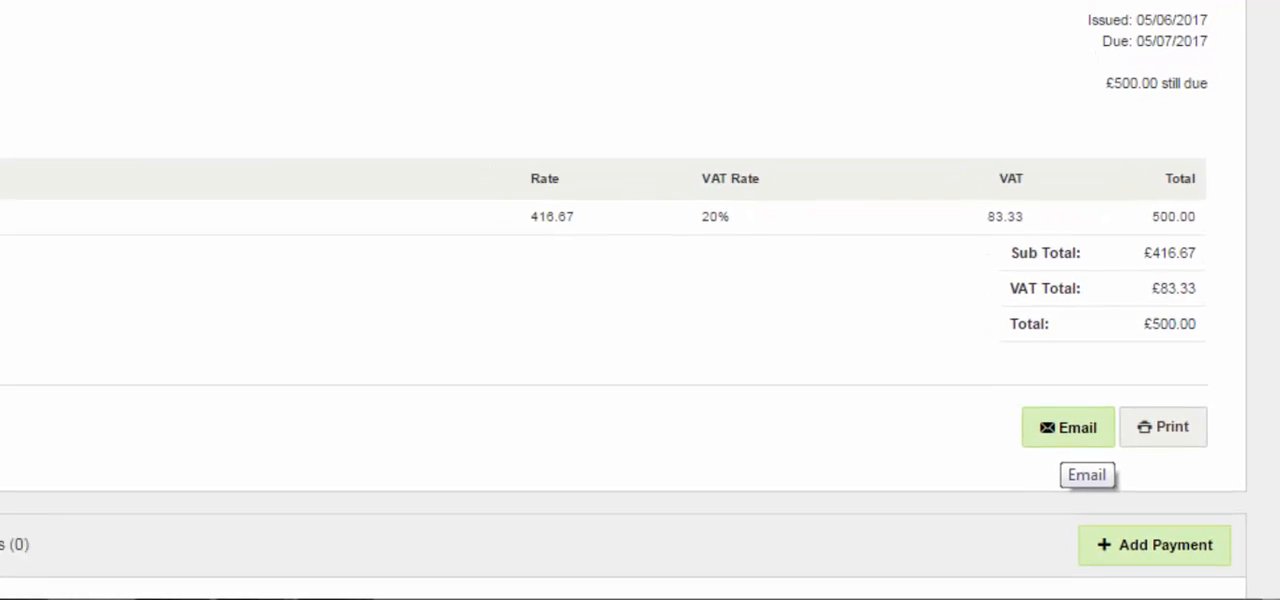
View the email form for purchase 6 and close it without sending
left_click(1053, 415)
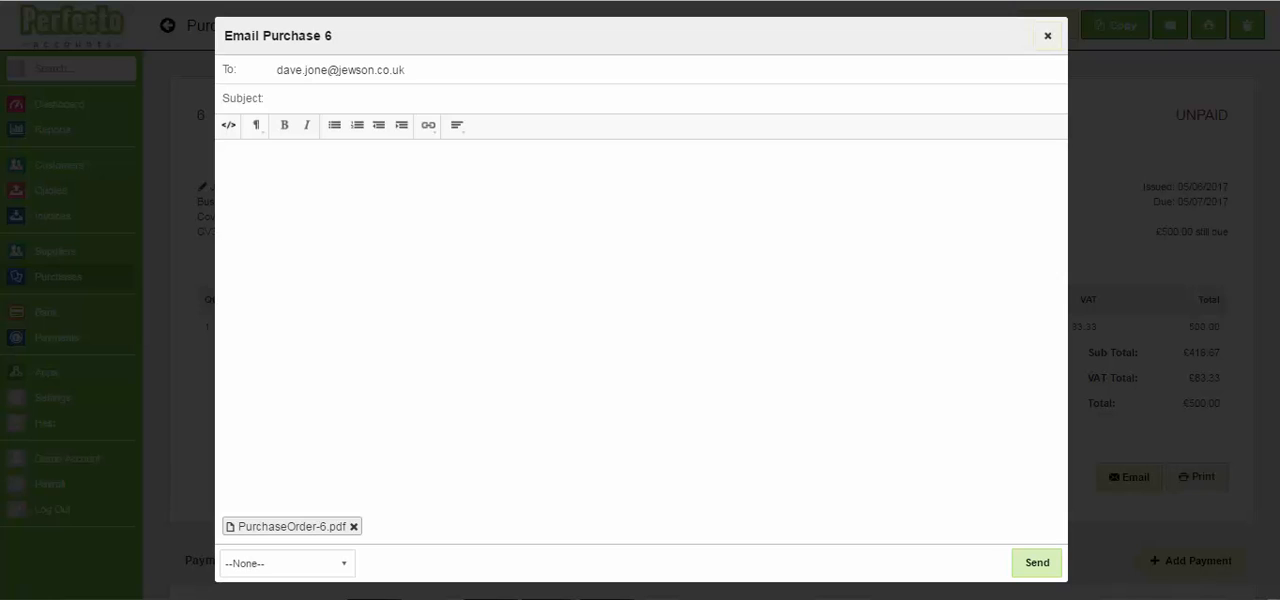
left_click(1047, 36)
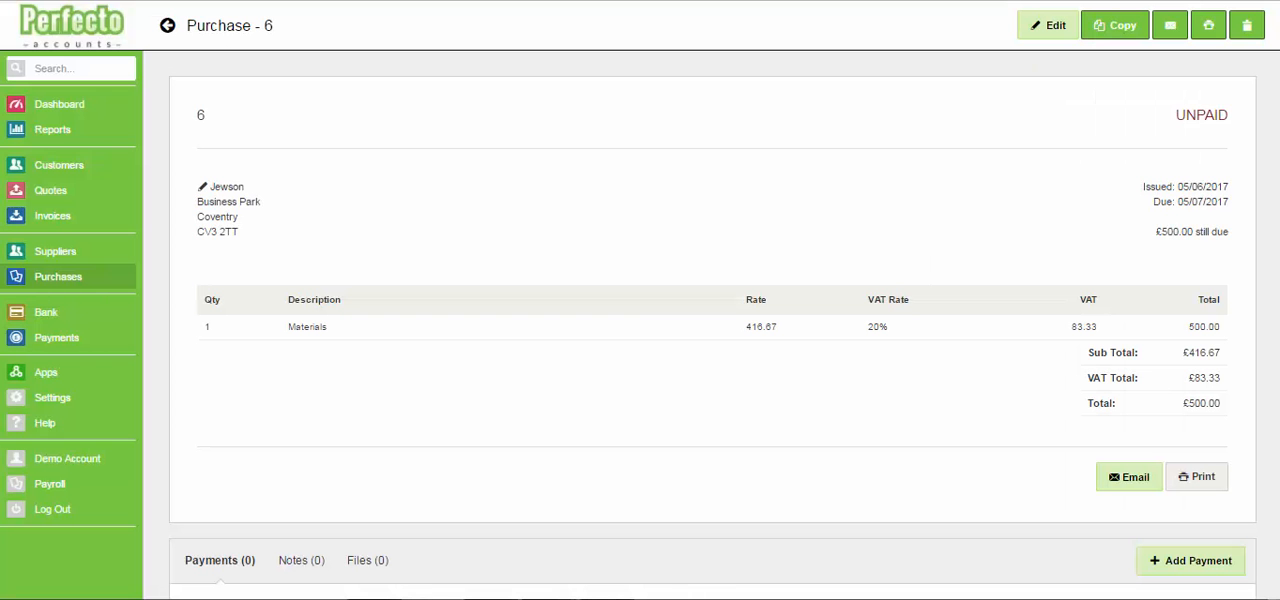
Start a payment against purchase 6 from the Business Account with Company Debit Card as the method
scroll(713, 326, "down", 1)
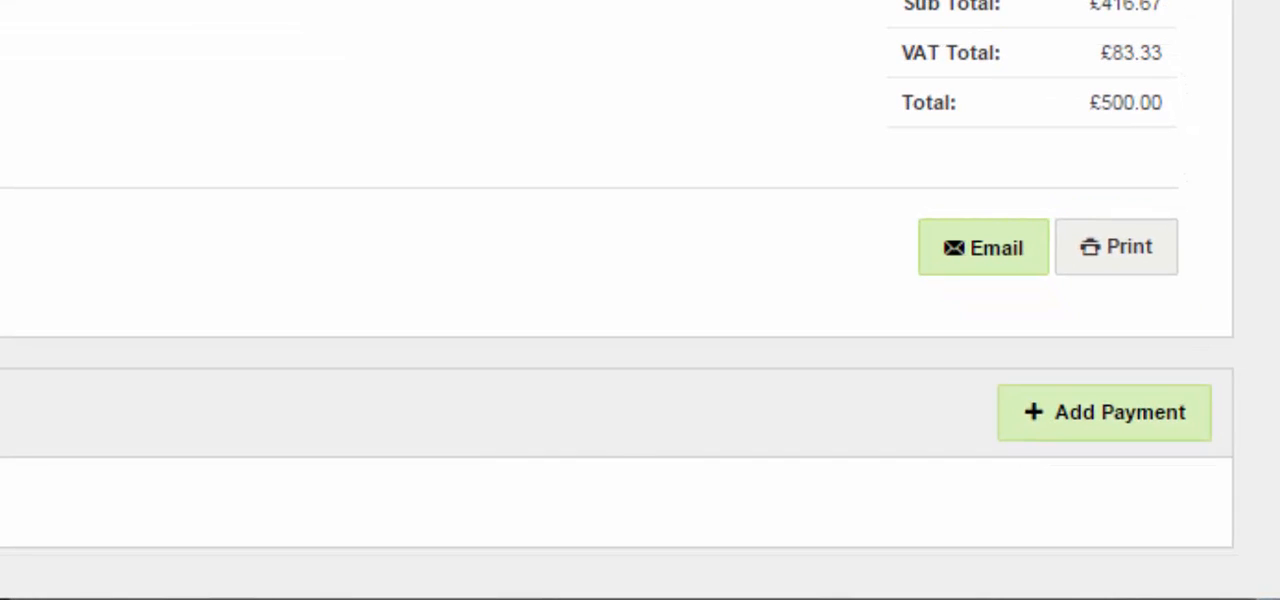
left_click(1104, 412)
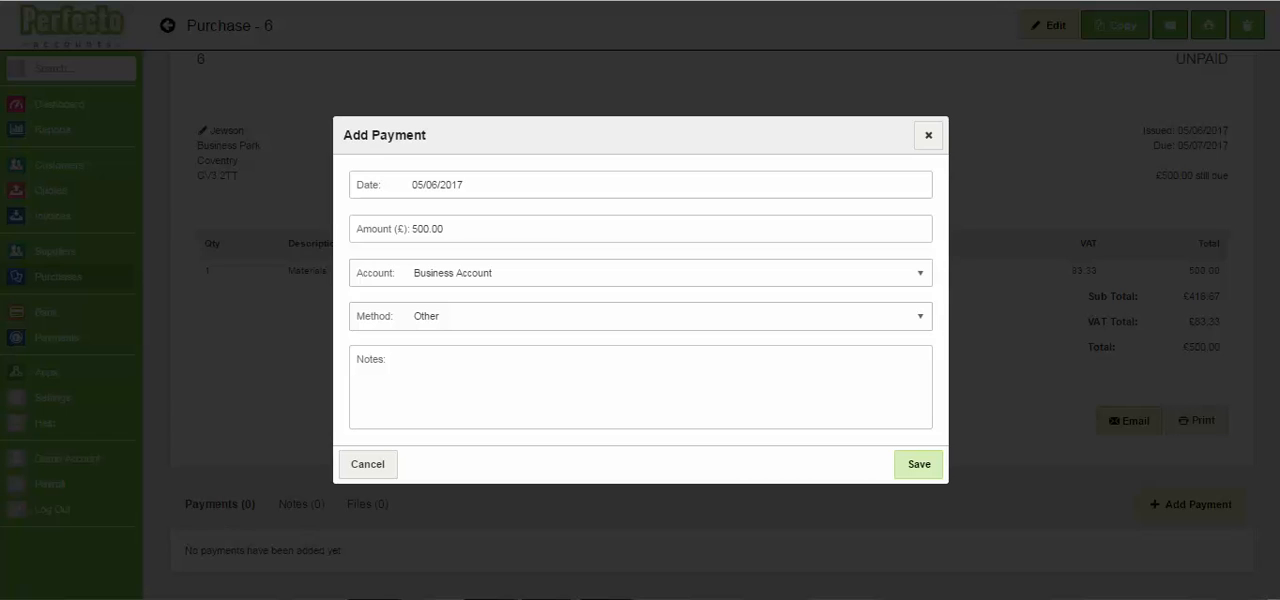
double_click(427, 229)
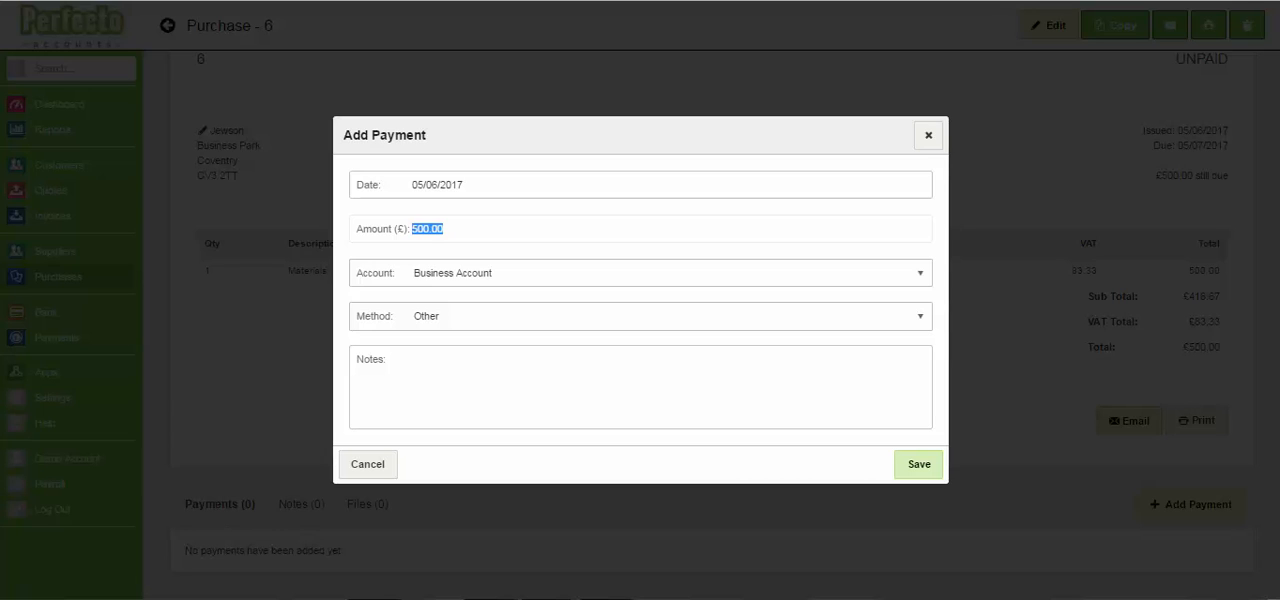
left_click(640, 273)
left_click(456, 293)
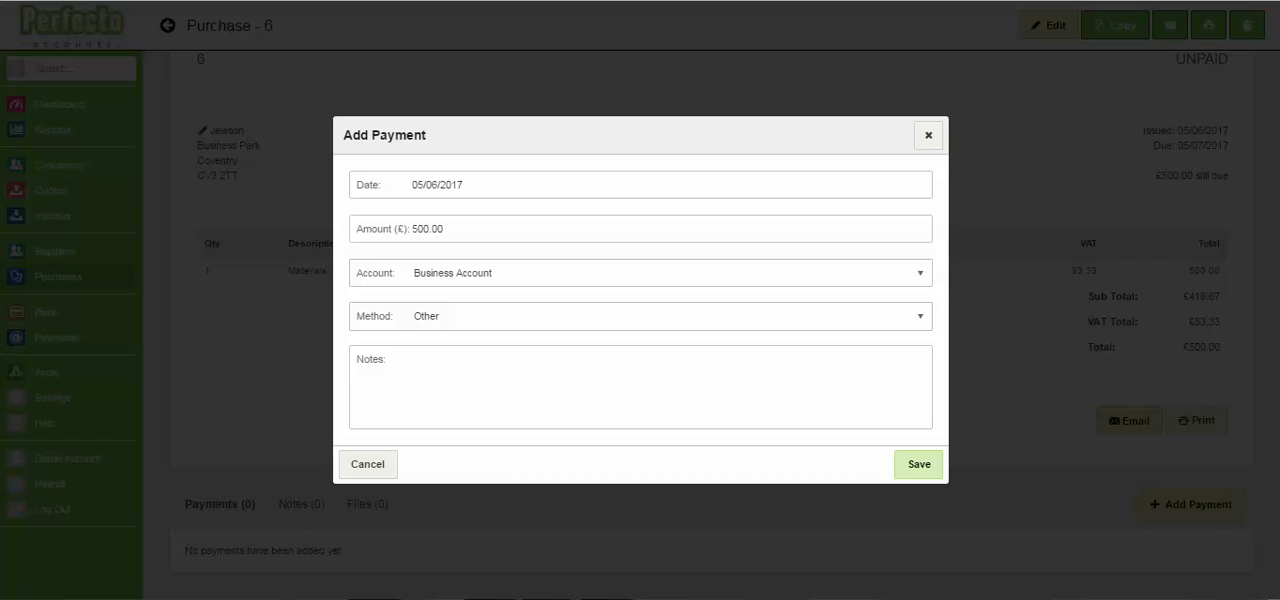
left_click(640, 316)
left_click(430, 376)
left_click(428, 229)
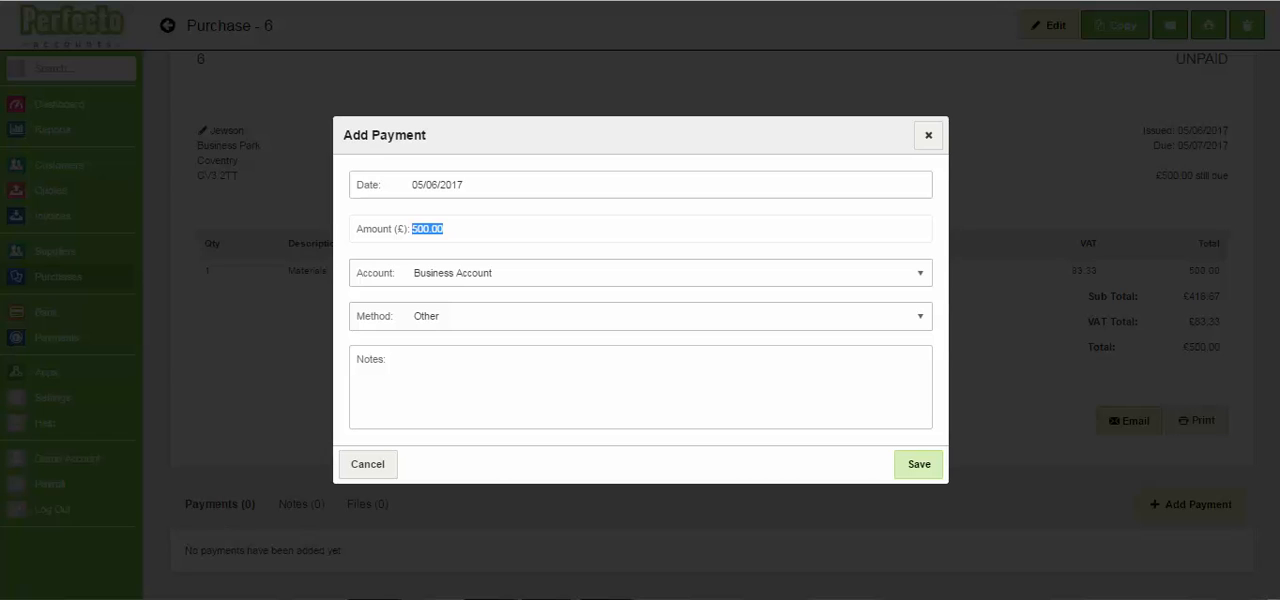
left_click(640, 316)
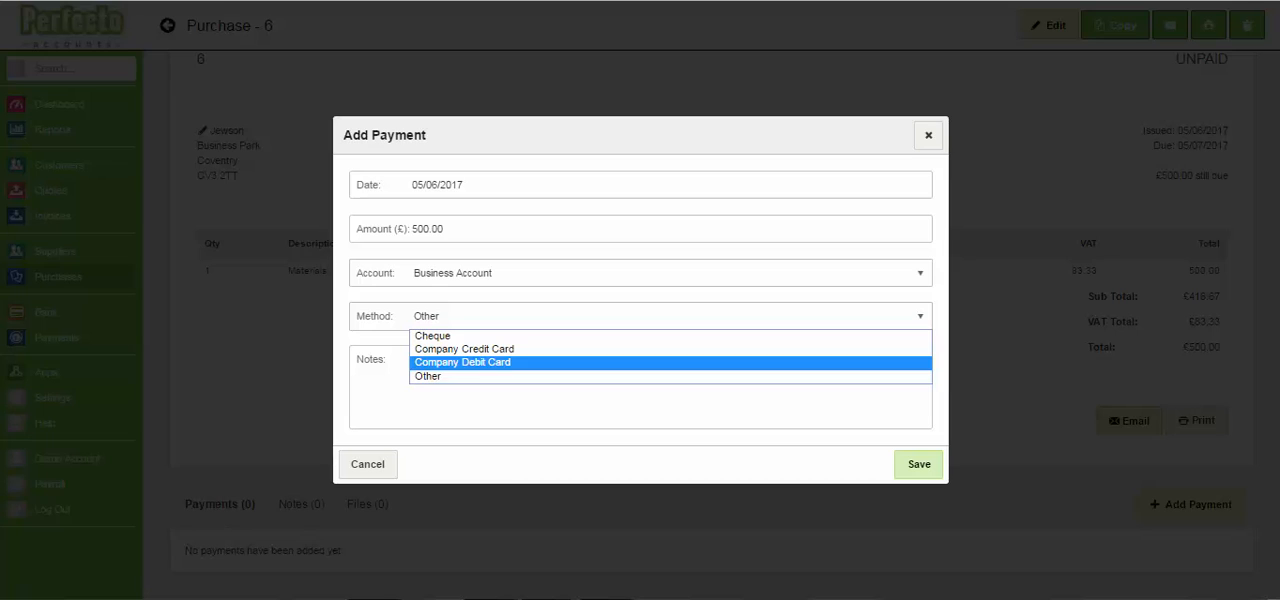
left_click(440, 362)
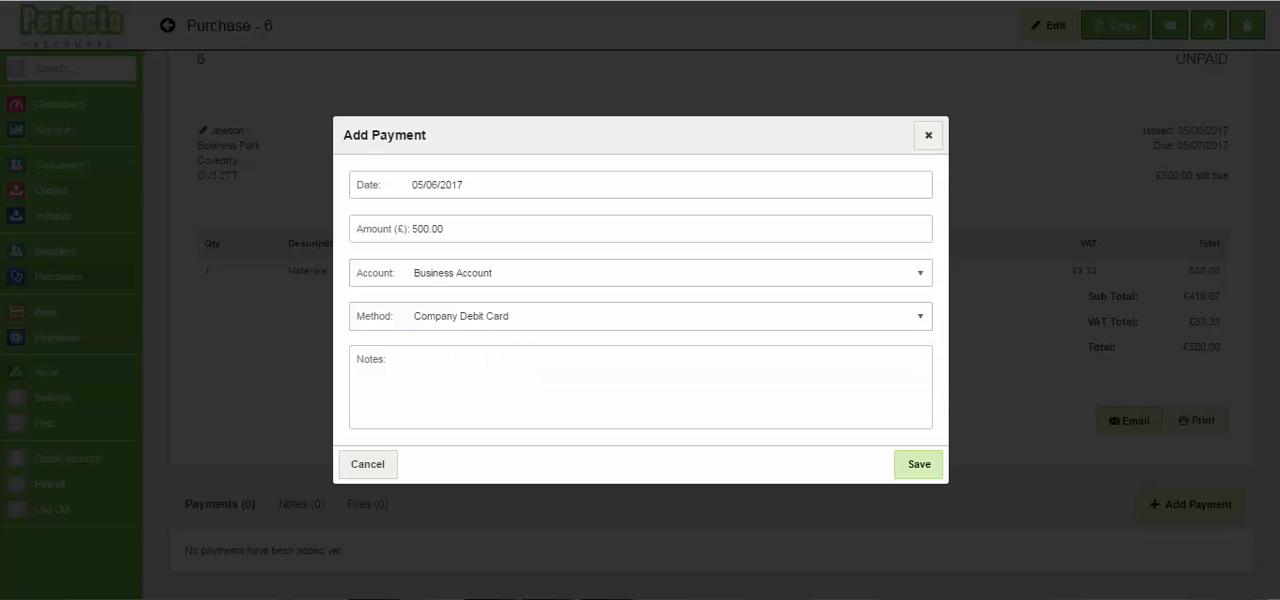
Add the note "Payment to Jewson" to the payment and save it
left_click(480, 368)
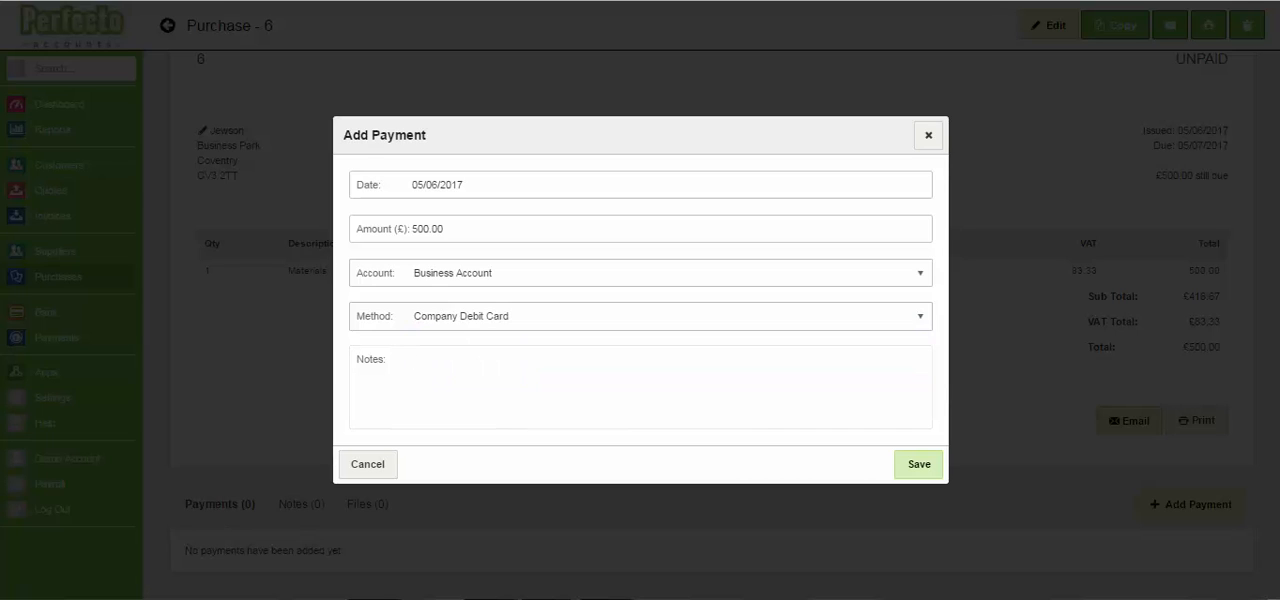
type("Payment to Jewson")
left_click(919, 464)
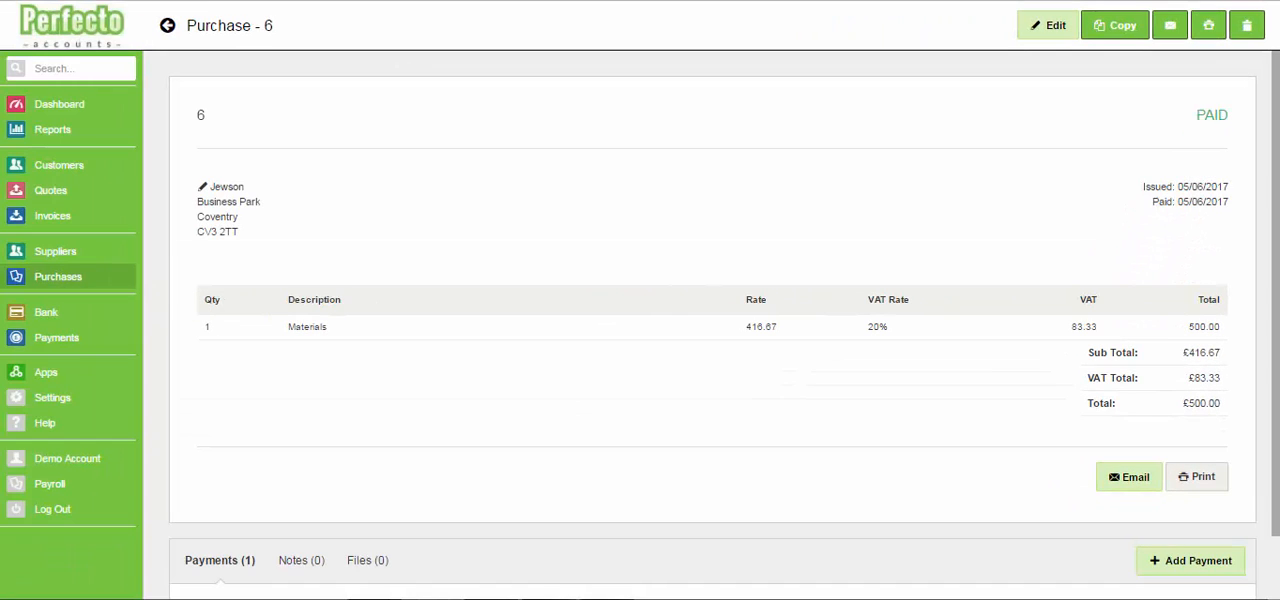
scroll(712, 327, "down", 1)
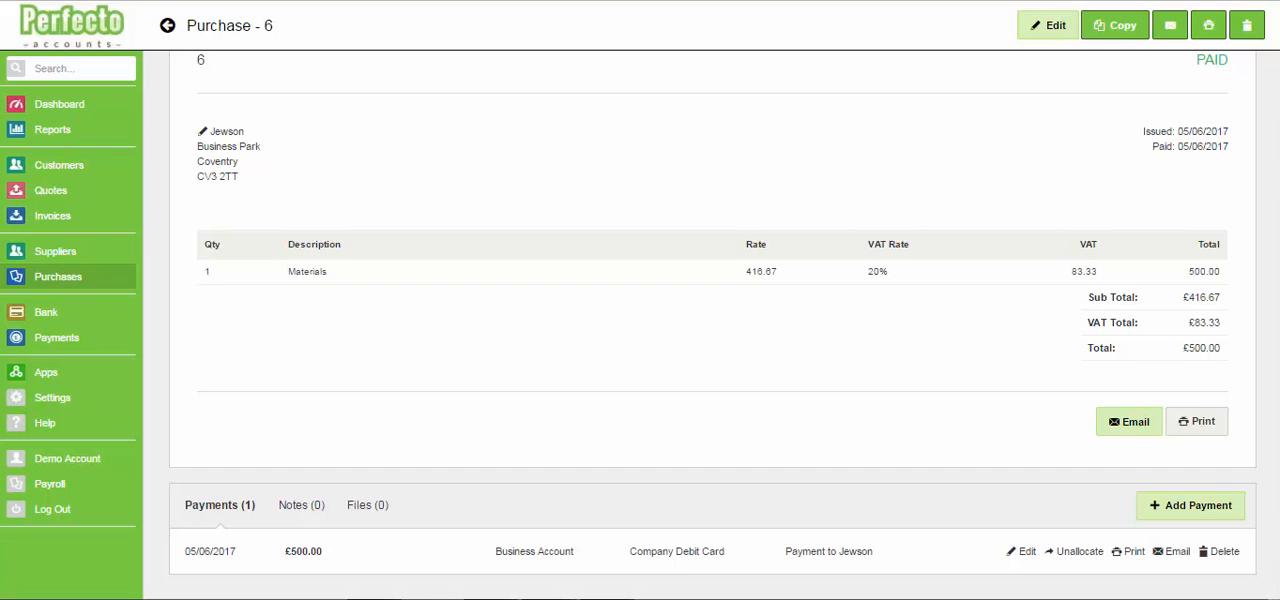
View the purchases and statistics in supplier Jewson's record and return to the dashboard
left_click(60, 276)
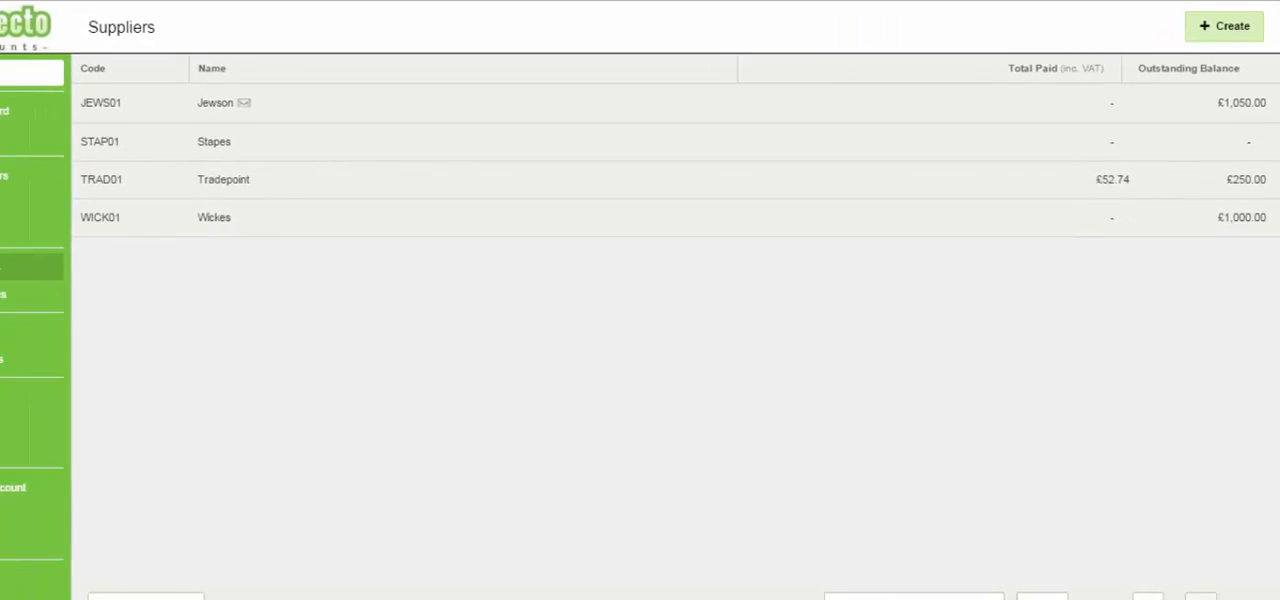
left_click(278, 96)
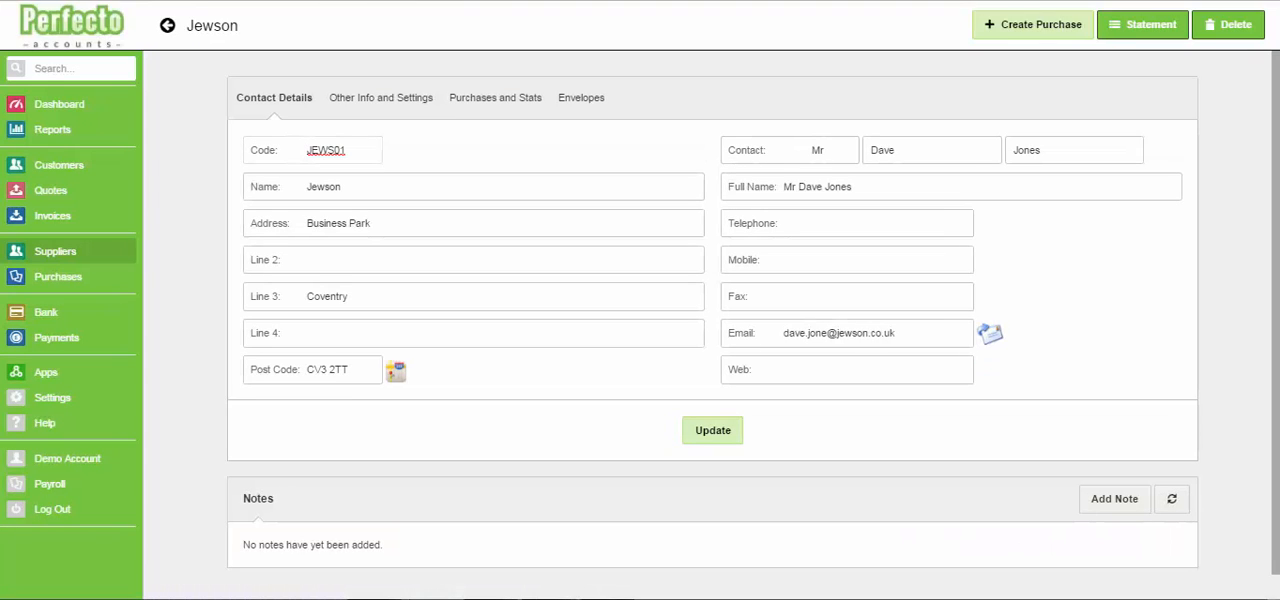
left_click(495, 98)
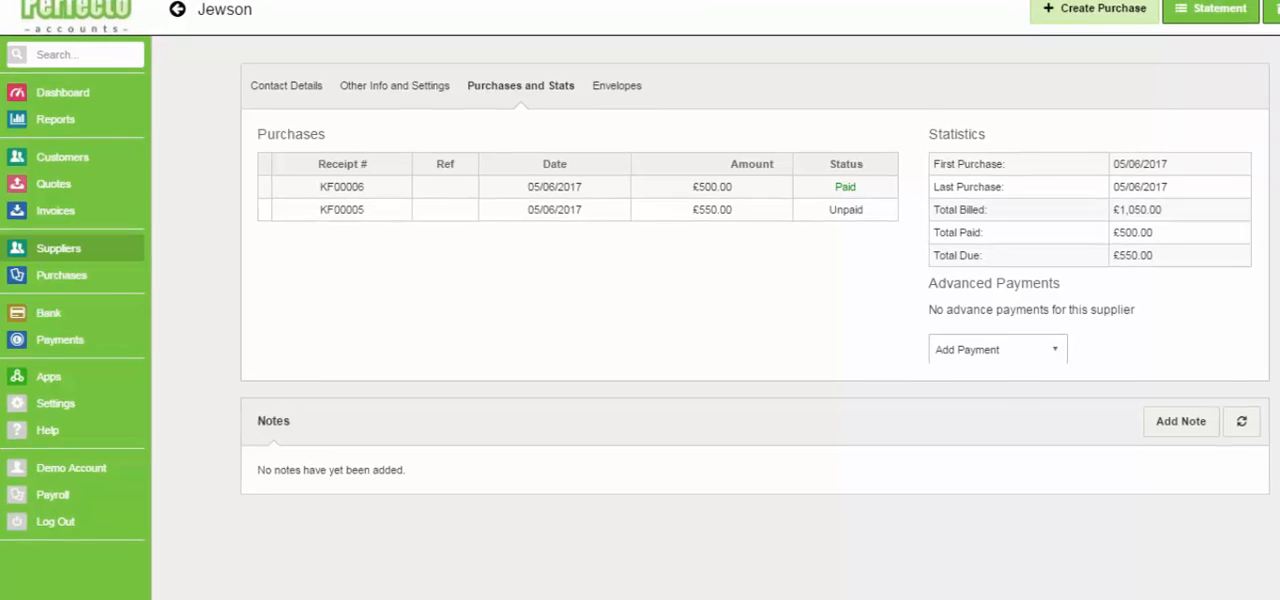
left_click(59, 104)
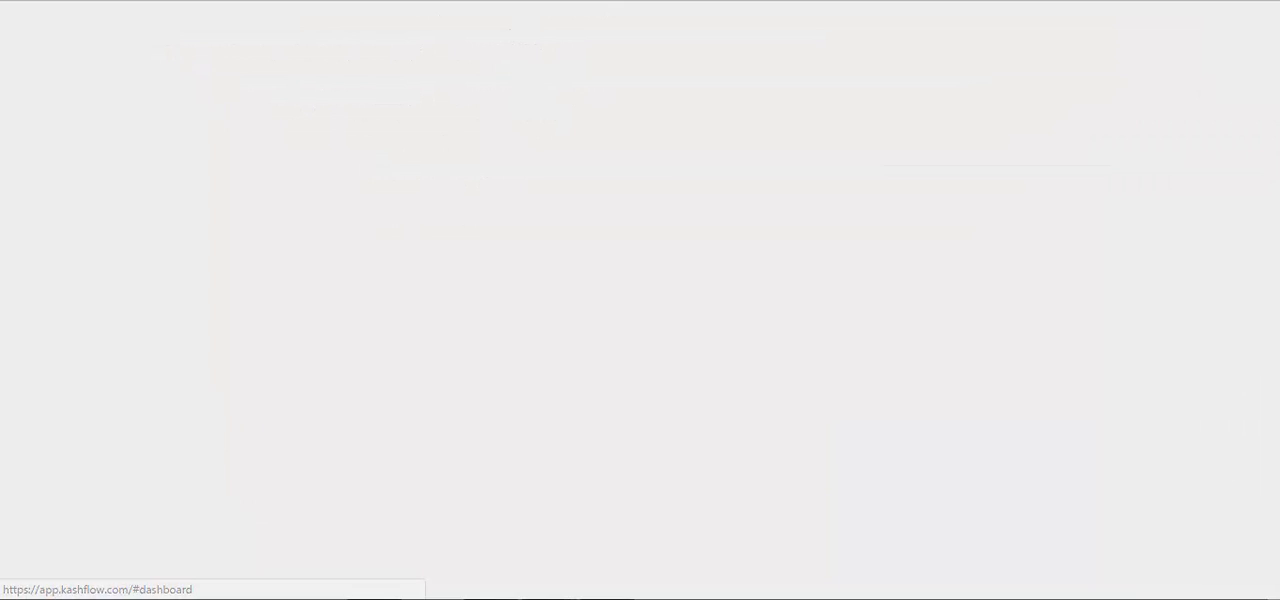